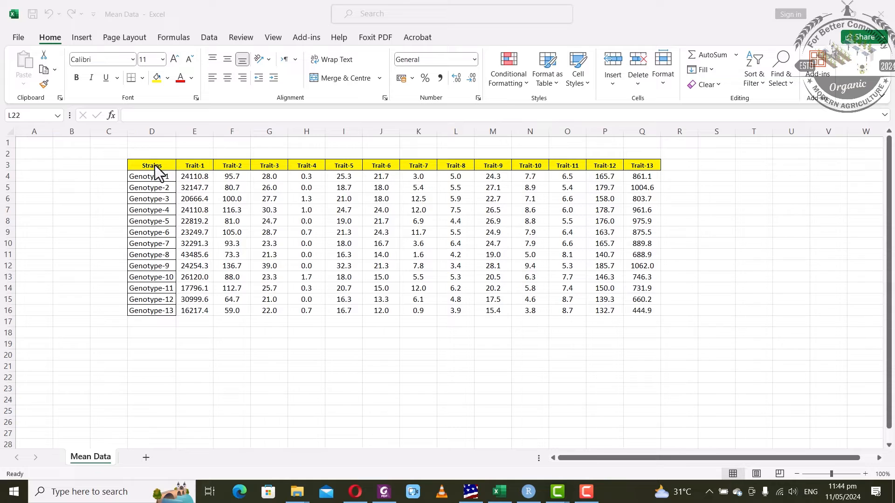
Copy the Strains table D3:Q16 (13 genotypes by 13 traits) in Excel, then return to Statistix
left_click_drag(160, 168, 642, 311)
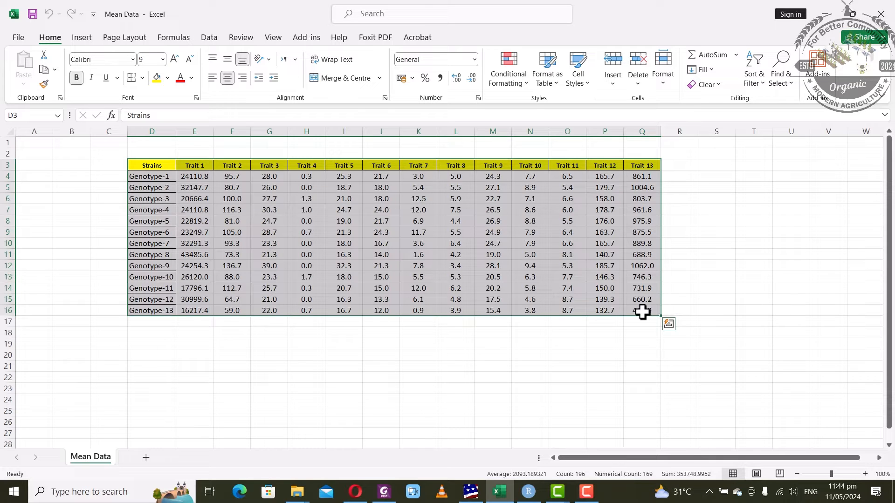
key("ctrl+c")
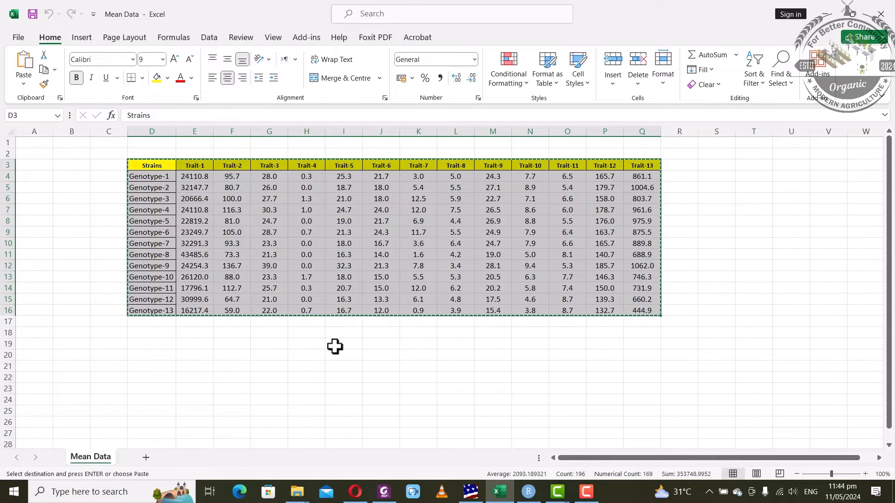
left_click(473, 494)
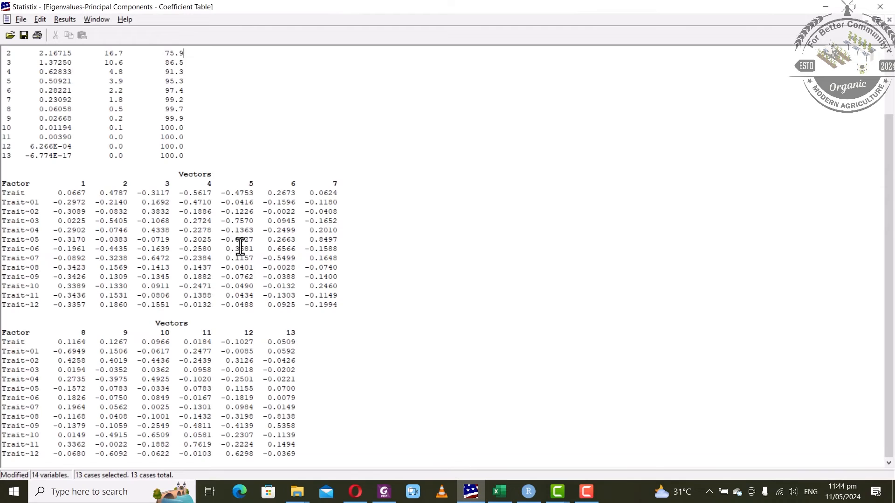
Close the old eigenvalue output and data sheet without saving, then paste the genotype table into a new sheet
left_click(888, 19)
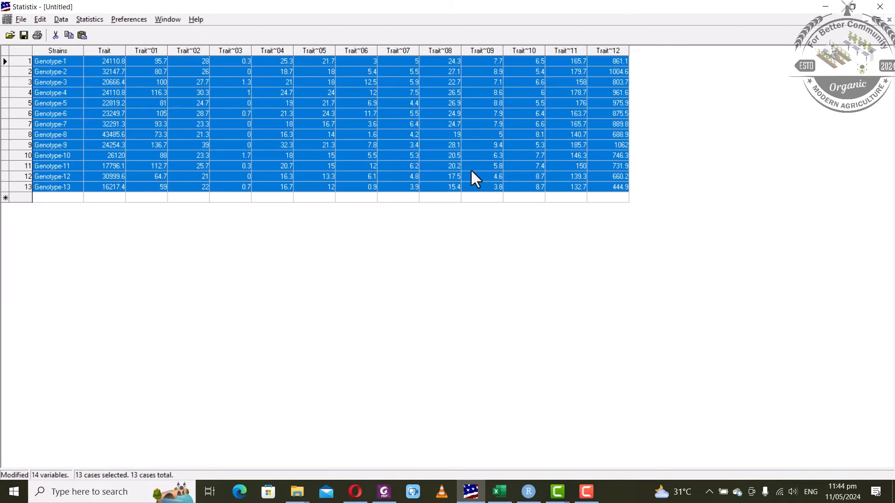
left_click(889, 19)
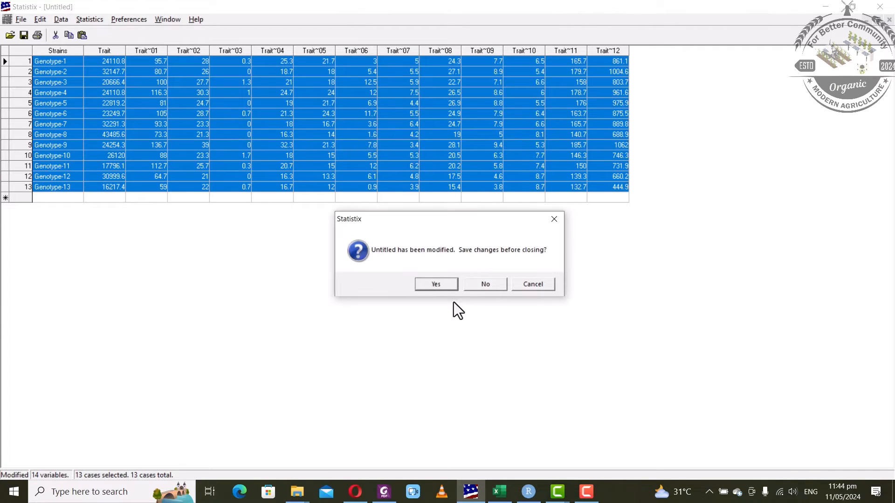
left_click(485, 284)
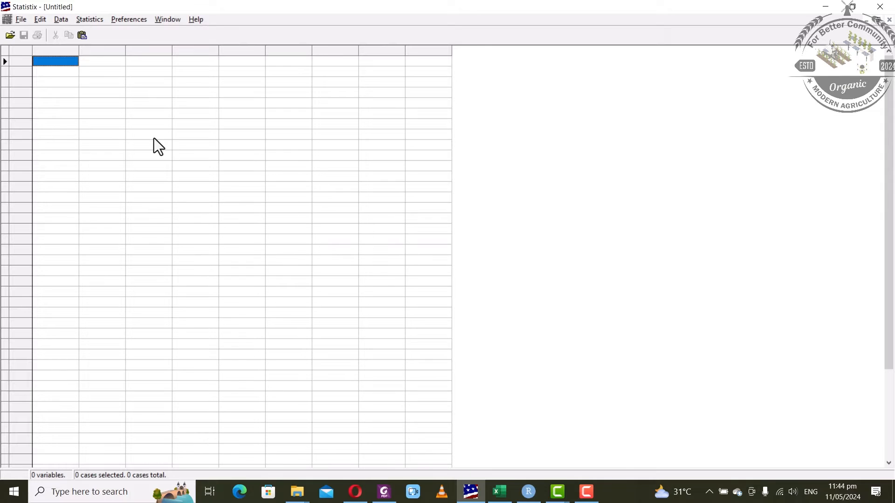
key("ctrl+v")
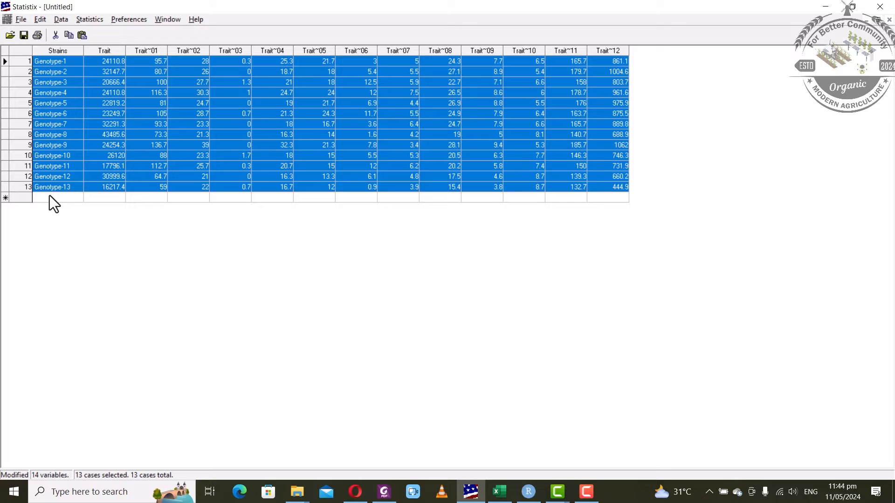
In Eigenvalues - Principal Components, clear the previous variables and choose Trait through Trait~12, leaving out Strains
left_click(77, 18)
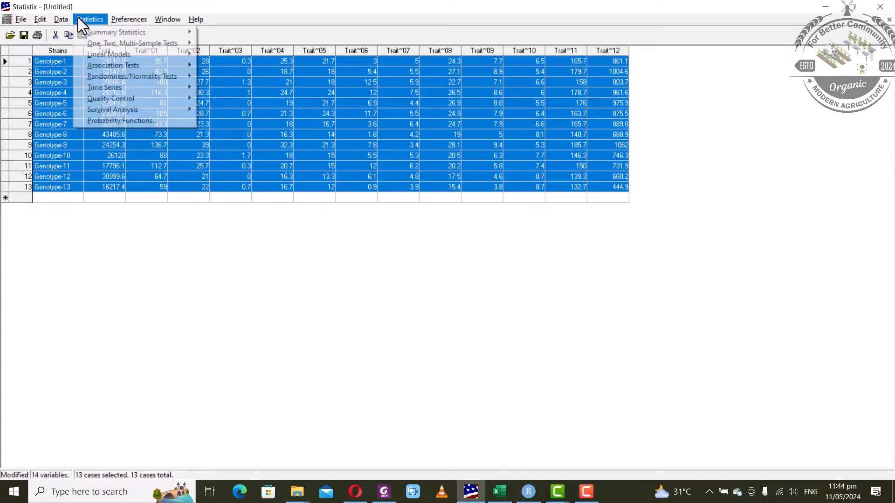
mouse_move(113, 41)
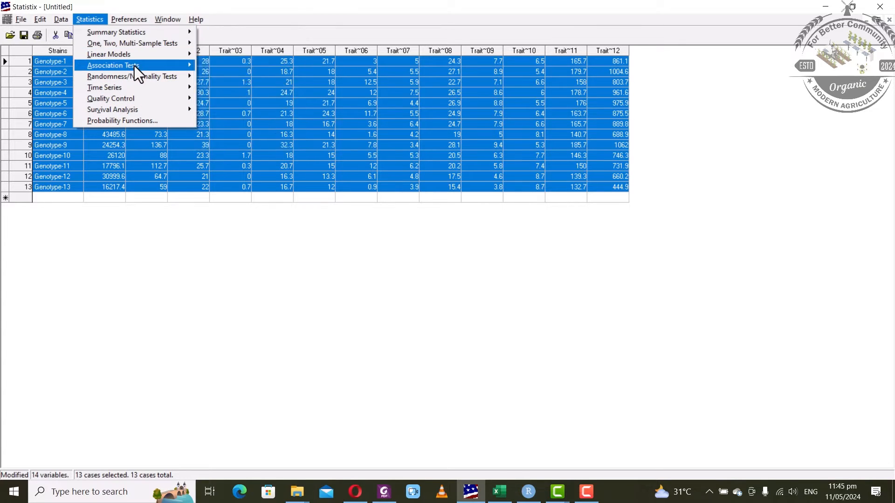
mouse_move(139, 54)
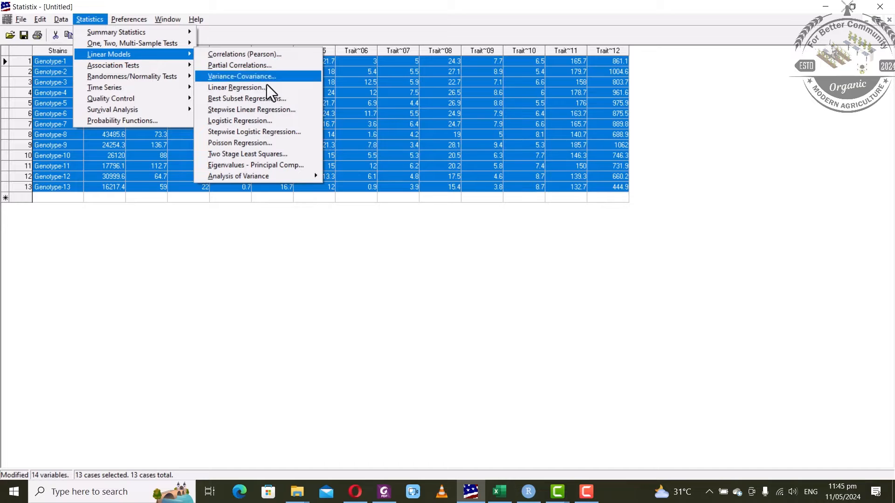
left_click(281, 169)
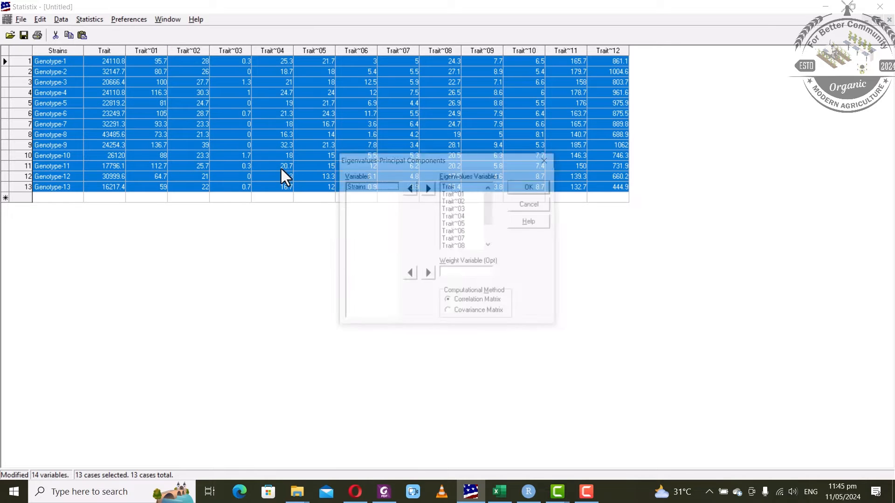
left_click_drag(469, 185, 467, 275)
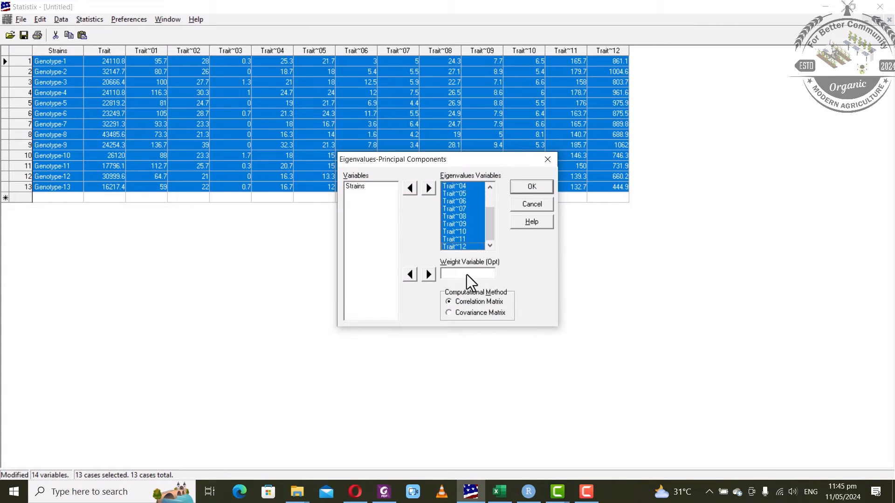
left_click(415, 190)
left_click_drag(373, 194, 367, 279)
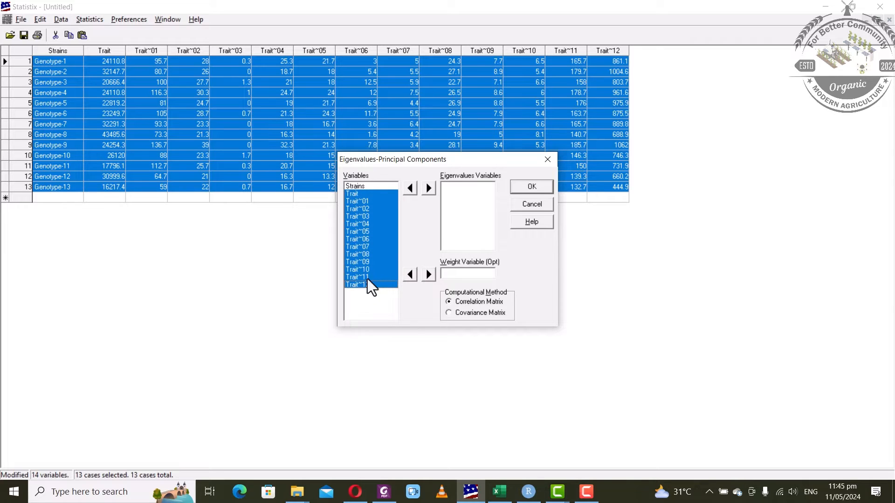
left_click(429, 188)
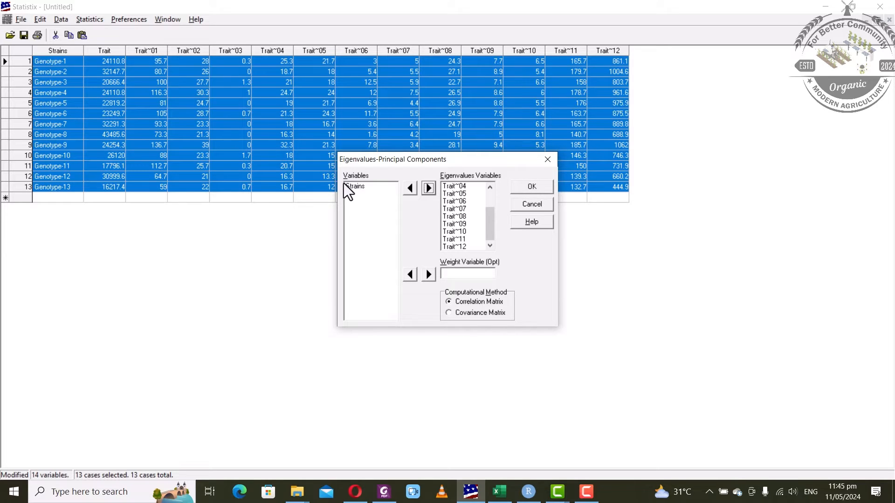
Run the correlation-based principal components analysis to produce the eigenvalue table
left_click(527, 192)
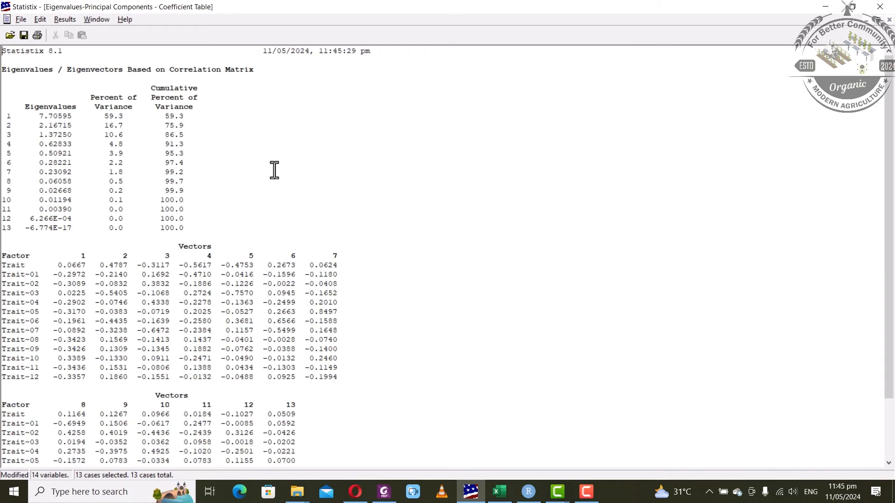
left_click_drag(11, 85, 172, 209)
left_click(274, 160)
Highlight the 59.3% and 10.6% variance values, the cumulative totals, and the first three component rows
left_click_drag(106, 118, 121, 119)
left_click_drag(109, 134, 118, 135)
left_click_drag(169, 119, 179, 135)
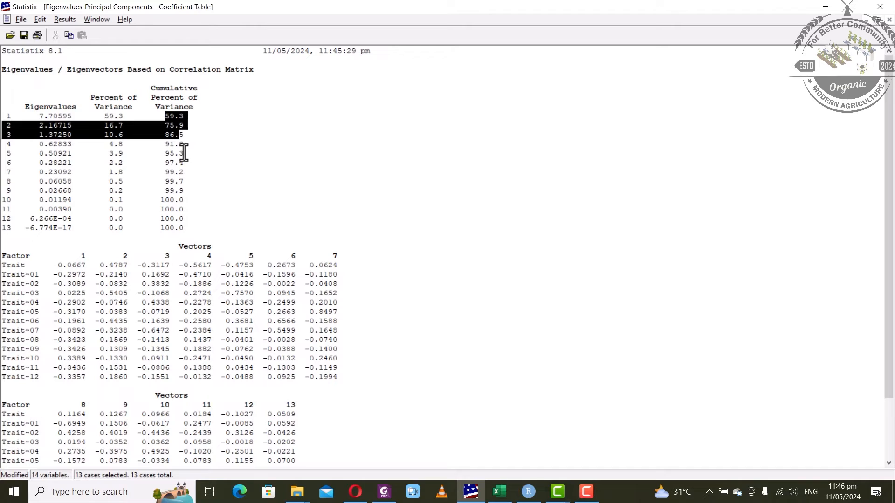
left_click(87, 137)
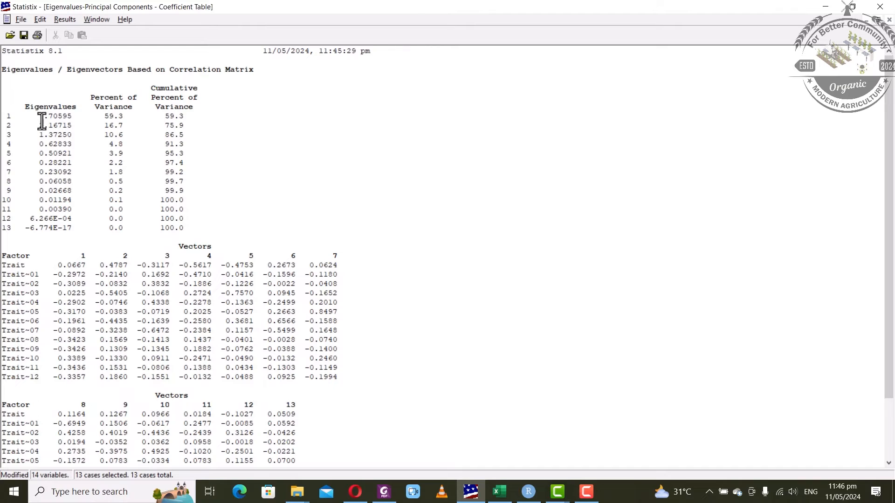
left_click_drag(7, 115, 191, 136)
left_click(11, 119)
left_click_drag(11, 88, 185, 231)
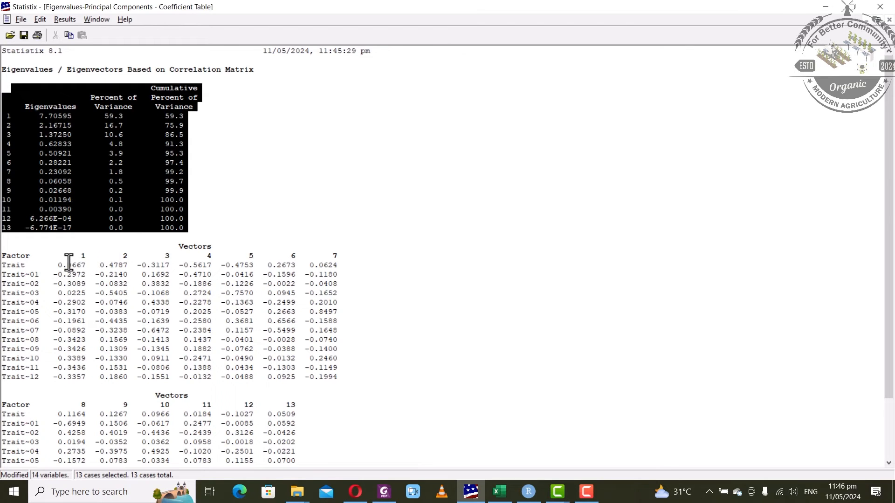
left_click_drag(58, 265, 208, 286)
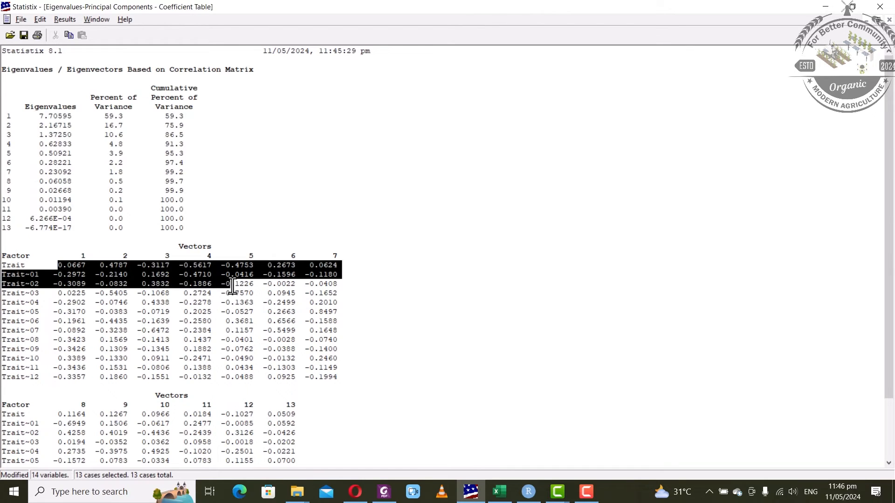
left_click(53, 270)
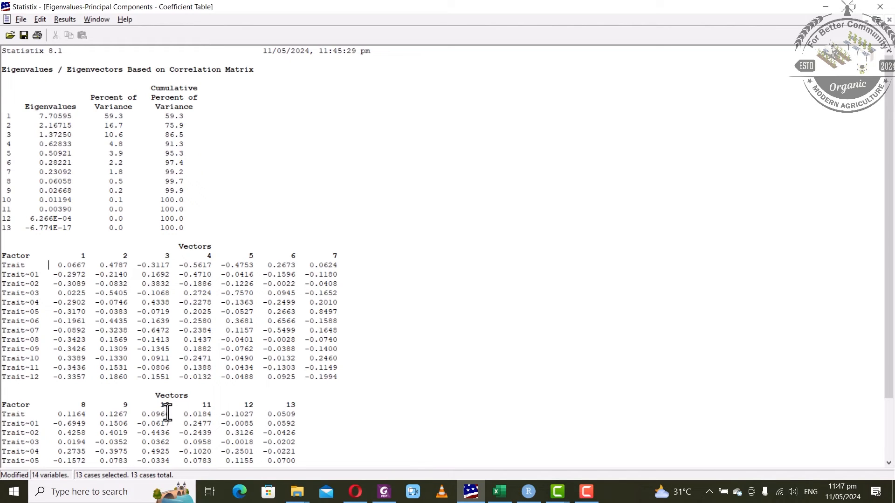
left_click_drag(57, 265, 167, 267)
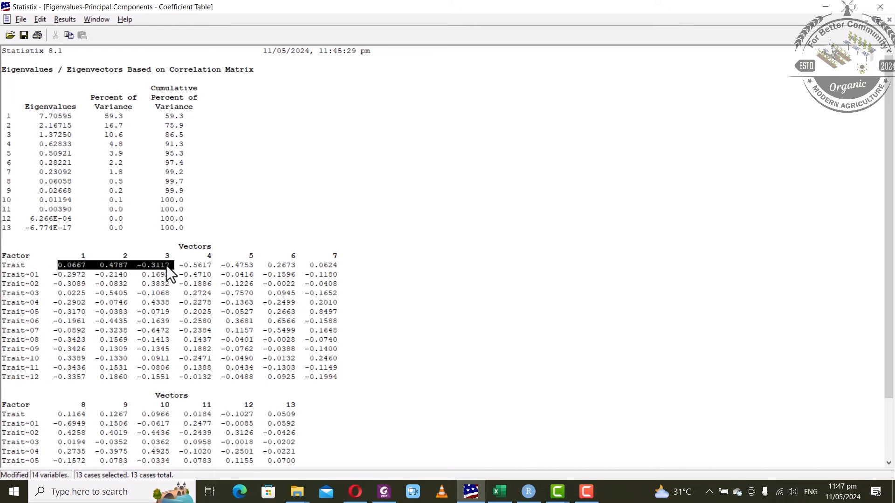
left_click(24, 266)
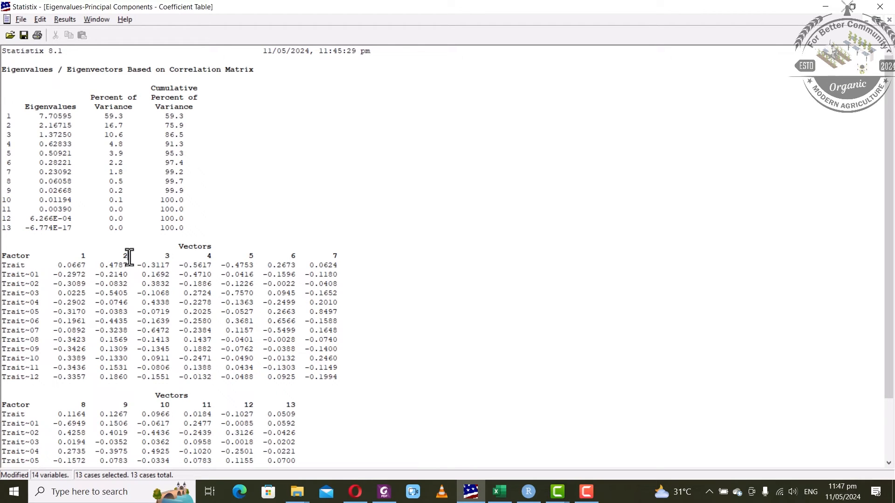
left_click_drag(100, 264, 128, 267)
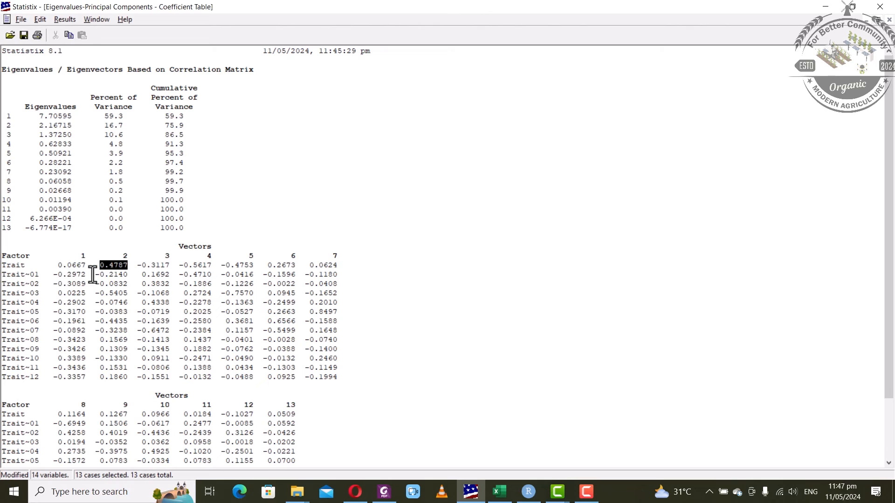
left_click(122, 257)
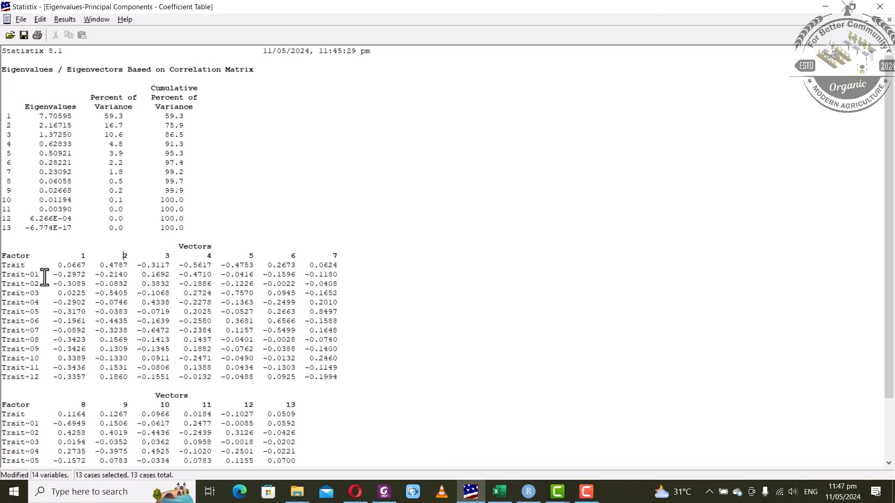
left_click(77, 277)
left_click(121, 294)
scroll(187, 314, "down", 3)
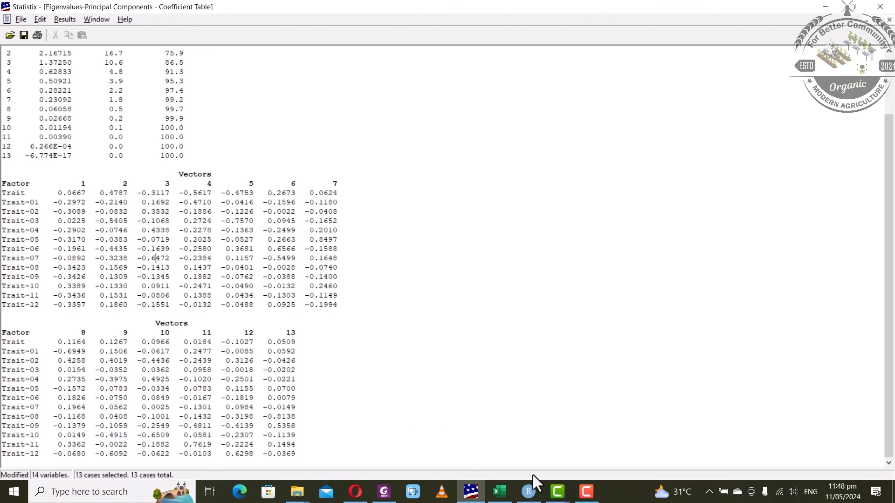
left_click(578, 489)
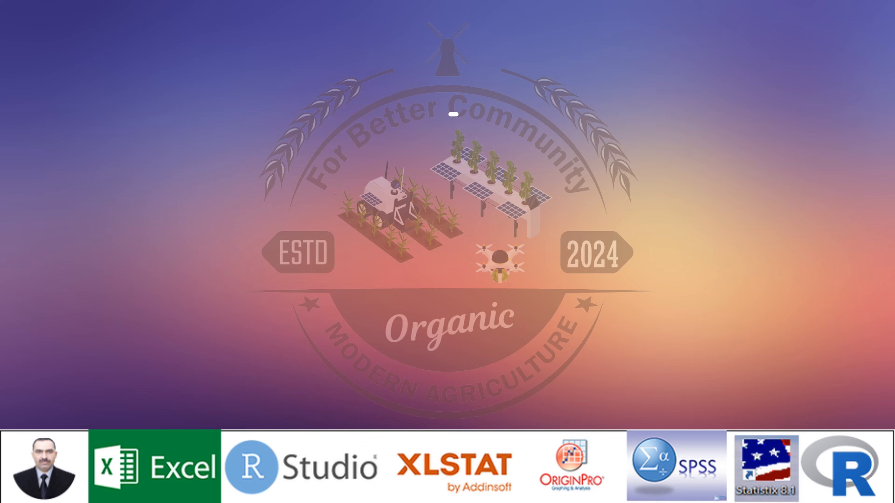